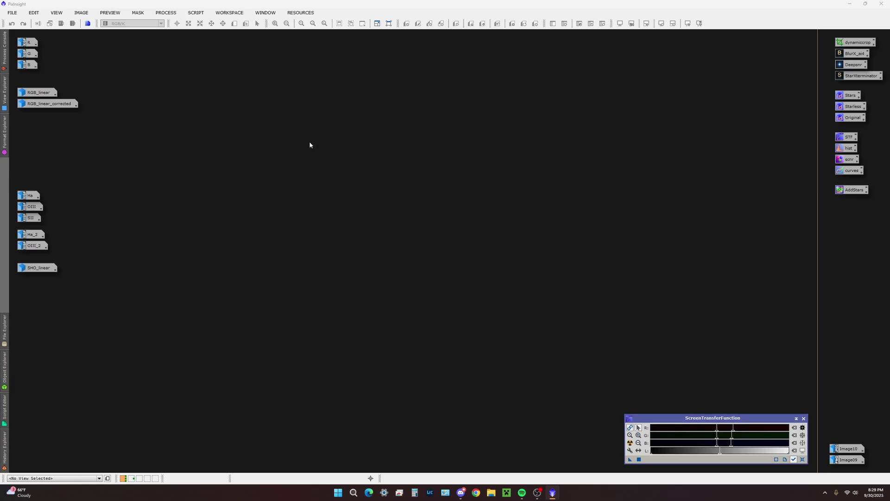
Open RGB_linear, set it aside as an icon, and open RGB_linear_corrected instead
double_click(51, 92)
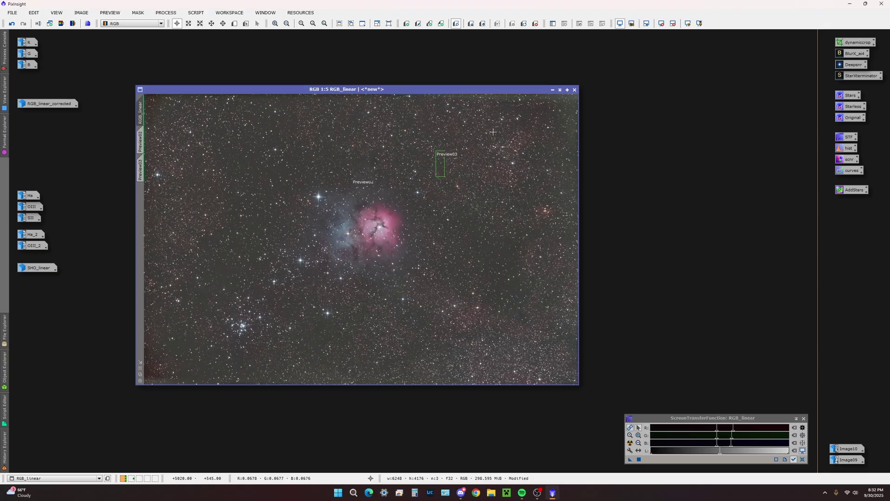
click(552, 90)
double_click(46, 103)
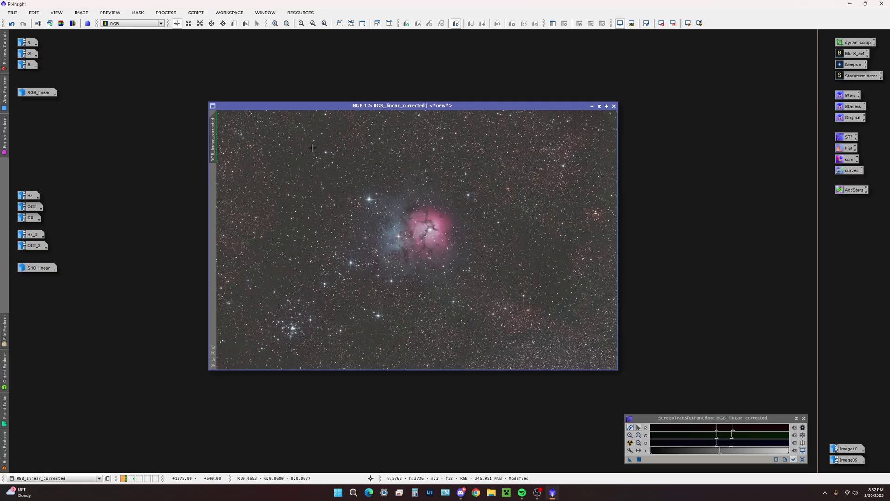
Duplicate RGB_linear_corrected into a new RGB_linear_corrected_clone image
scroll(417, 233, up, 3)
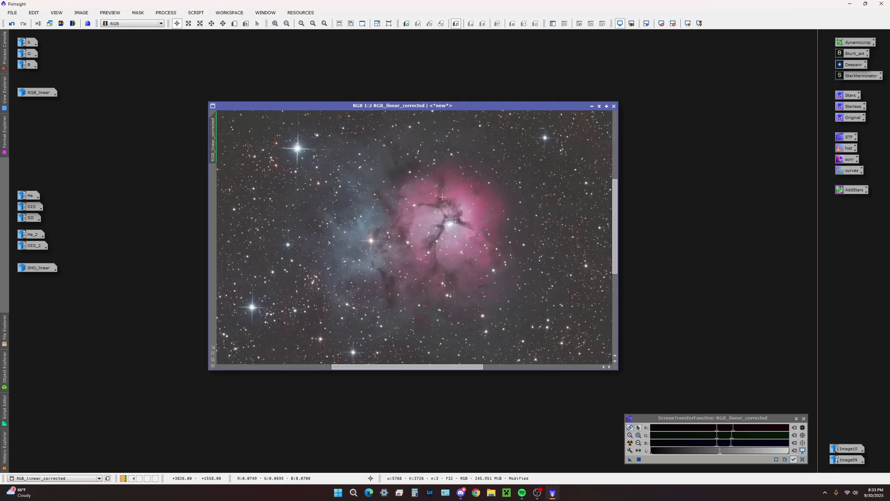
scroll(442, 197, down, 3)
drag(375, 106, 285, 97)
drag(123, 139, 154, 140)
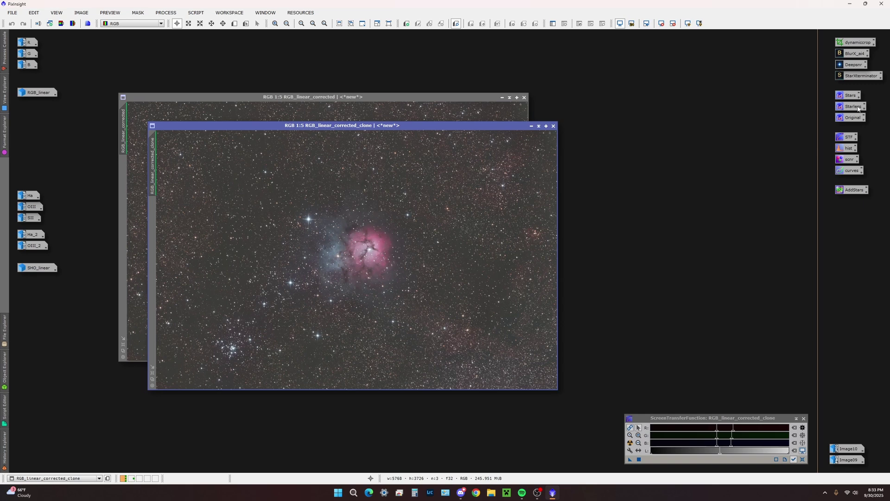
Rename the clone to Starless and bring up the StarXTerminator settings
drag(852, 108, 479, 158)
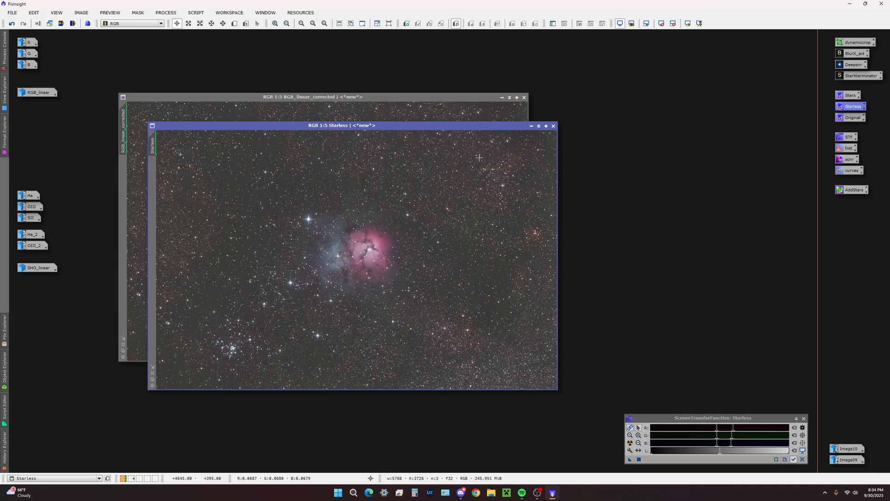
drag(458, 129, 463, 133)
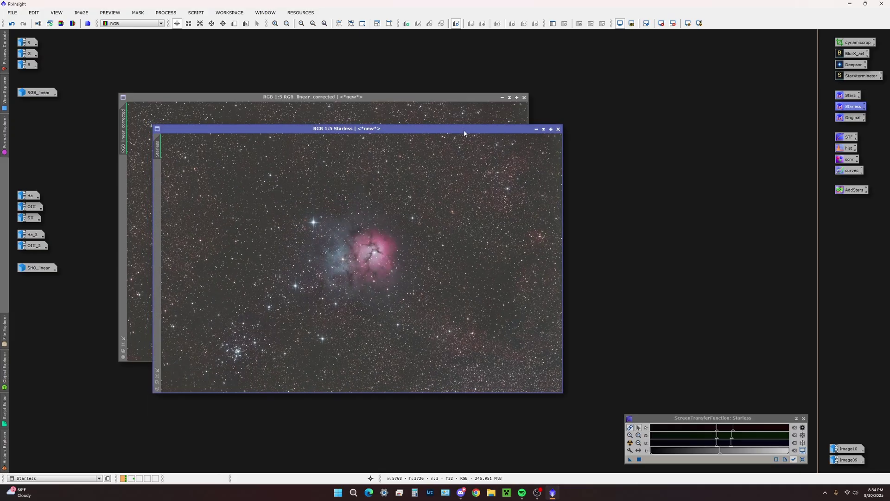
double_click(846, 77)
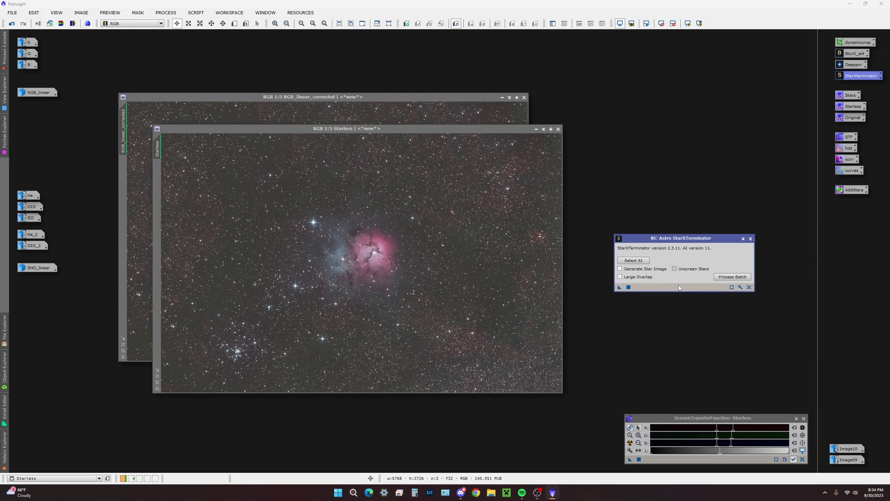
Run StarXTerminator on Starless with Generate Star Image enabled, creating Starless_stars
click(661, 273)
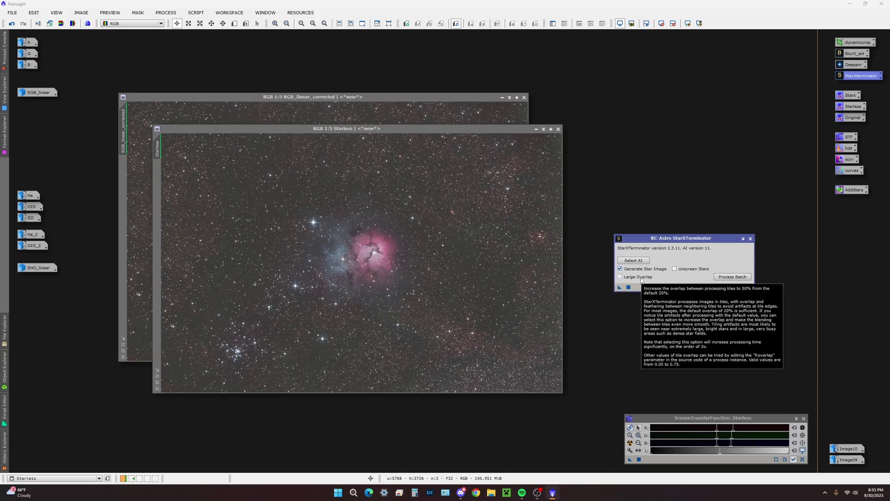
drag(619, 287, 466, 276)
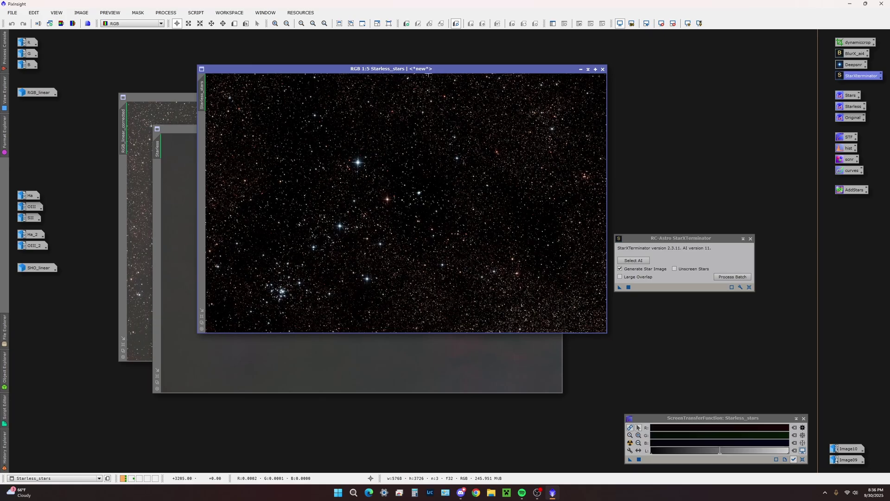
Raise the star image's STF shadows, unlink RGB channels, tweak green, and rename it Stars
click(320, 344)
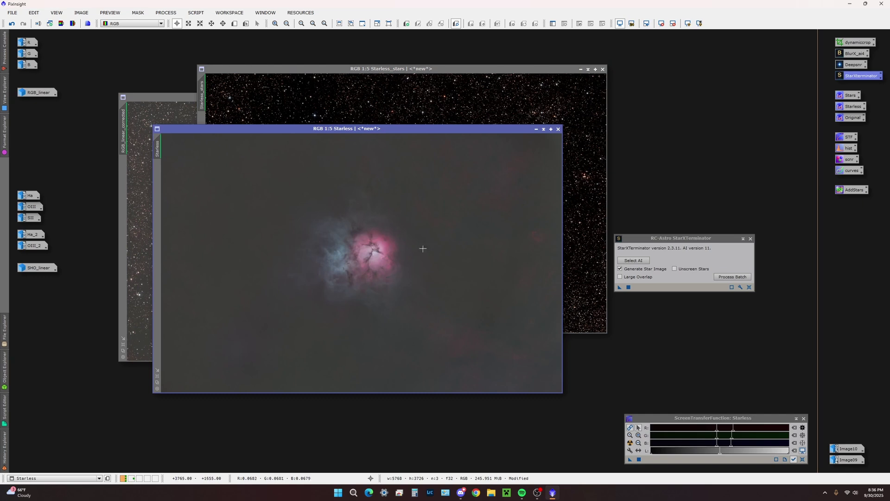
key(ctrl+Tab)
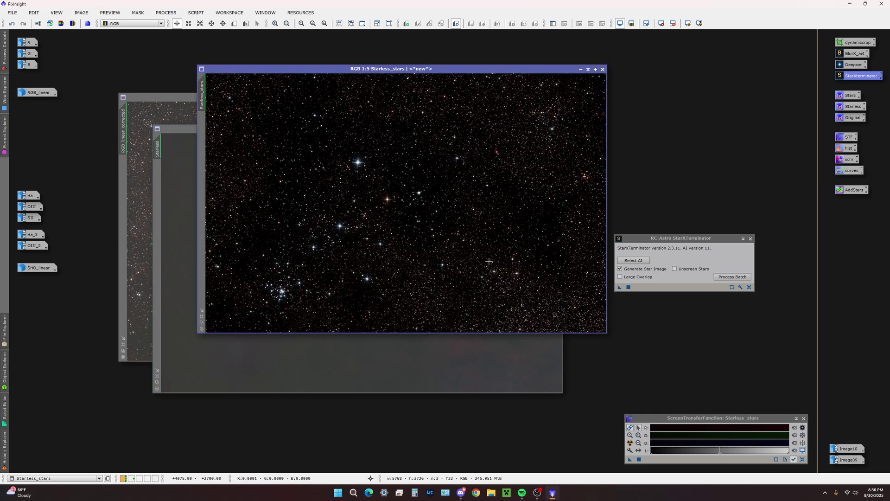
drag(651, 429, 687, 430)
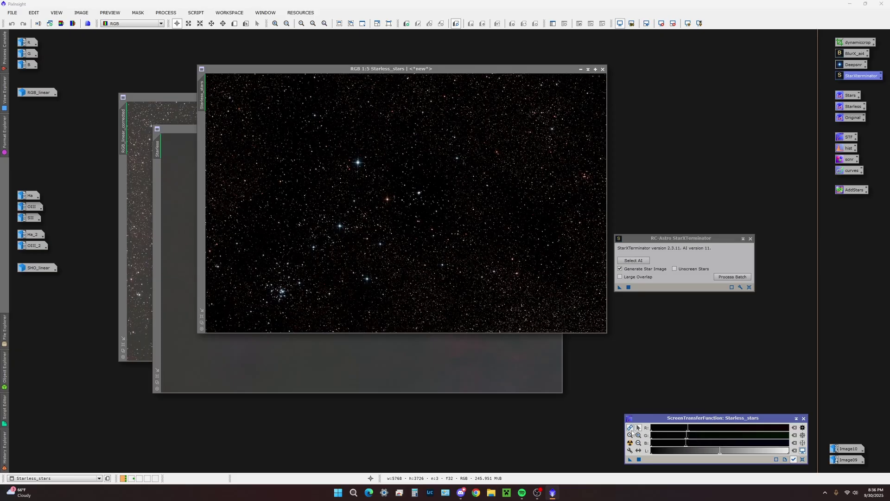
click(629, 428)
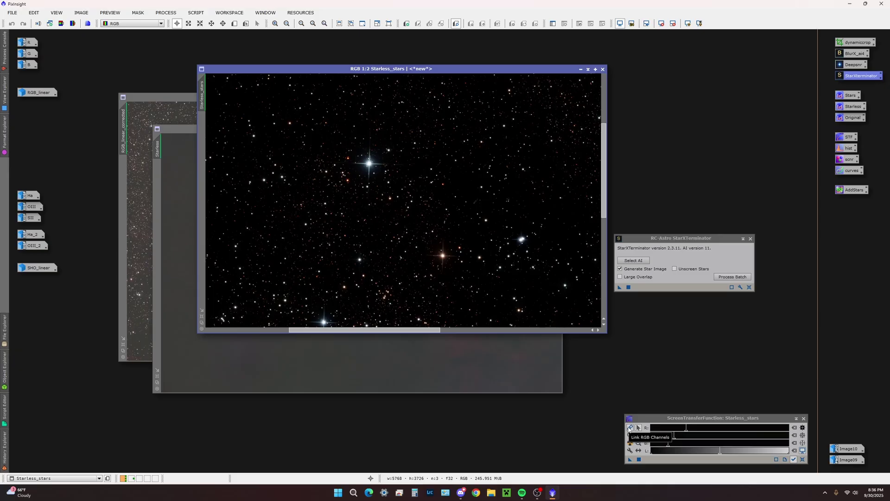
mouse_move(674, 438)
mouse_down()
mouse_move(687, 439)
mouse_move(649, 438)
mouse_move(673, 437)
mouse_up()
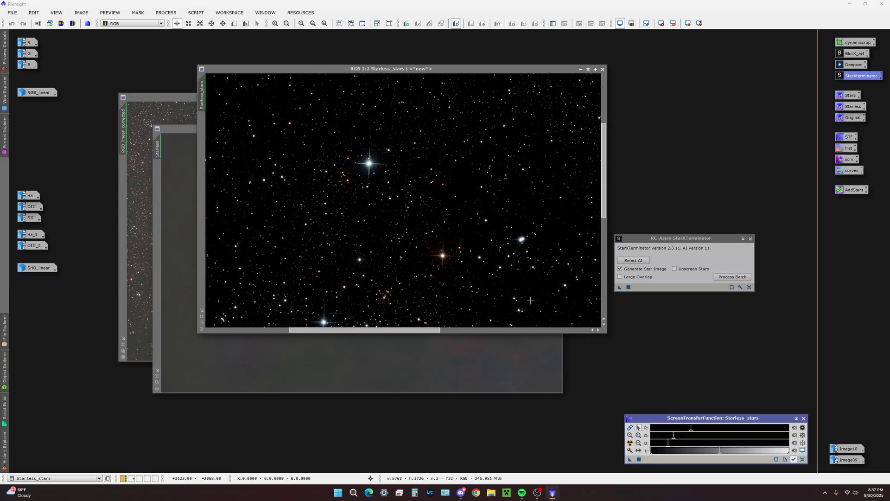
scroll(531, 300, down, 3)
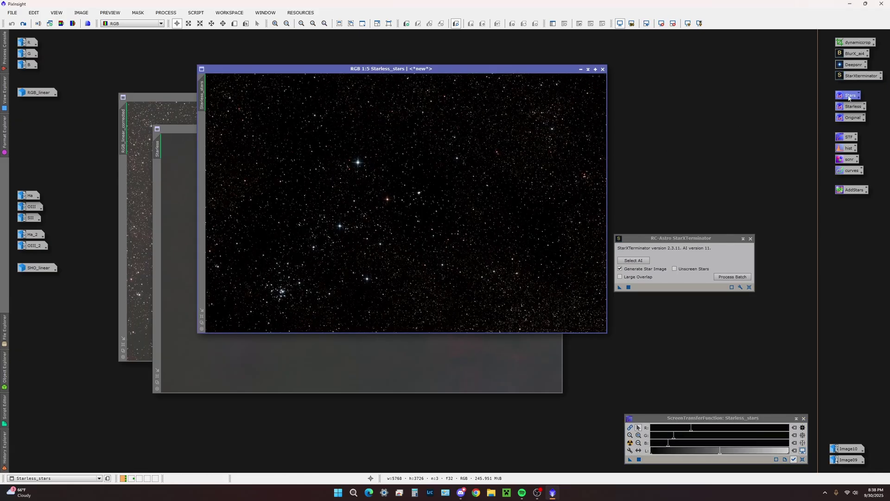
drag(850, 96, 532, 113)
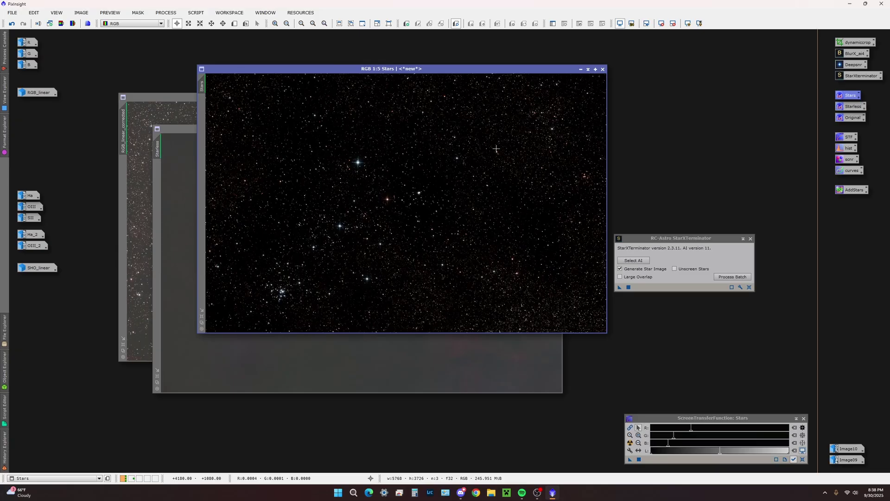
Bake the Stars preview stretch in with HistogramTransformation after resetting the STF
click(677, 231)
double_click(849, 148)
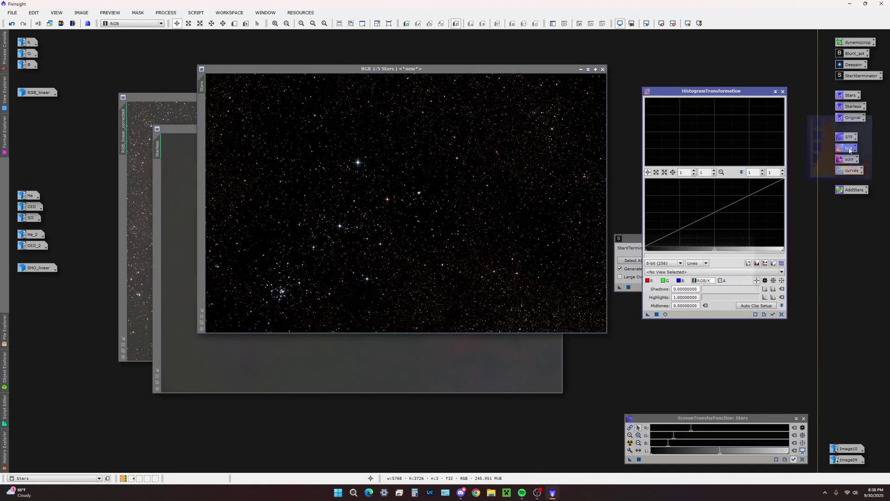
drag(718, 96, 712, 99)
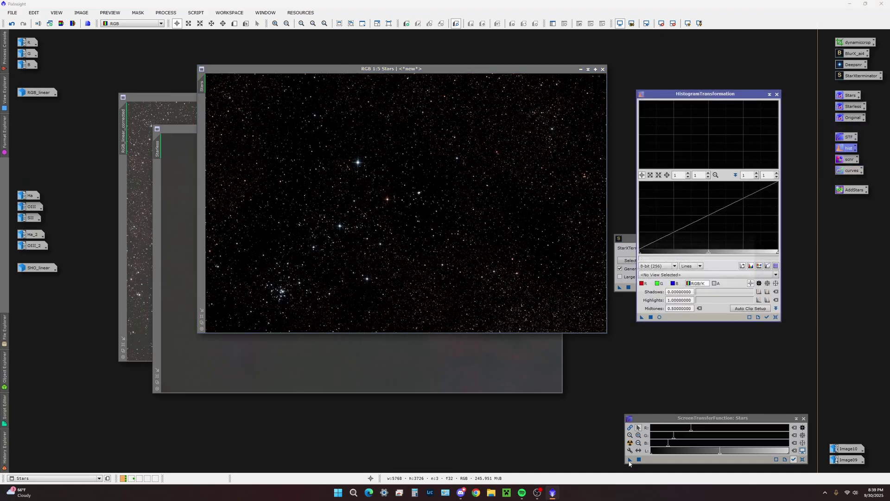
drag(628, 460, 684, 318)
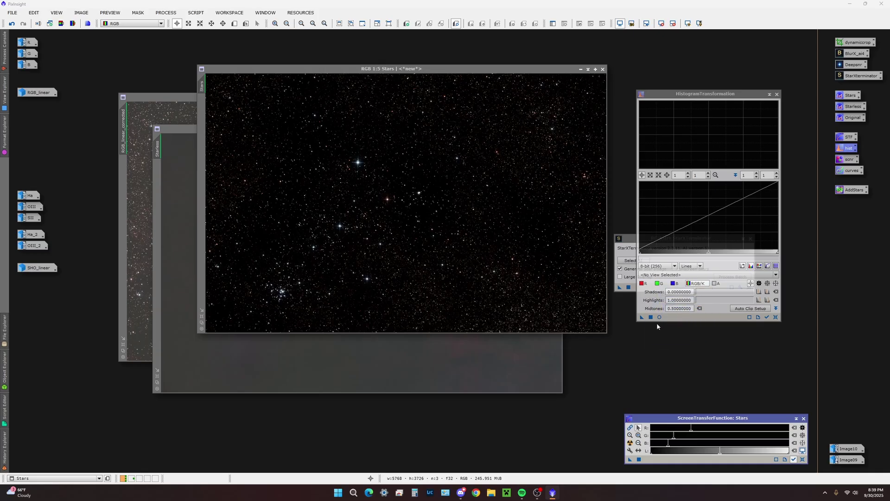
click(802, 450)
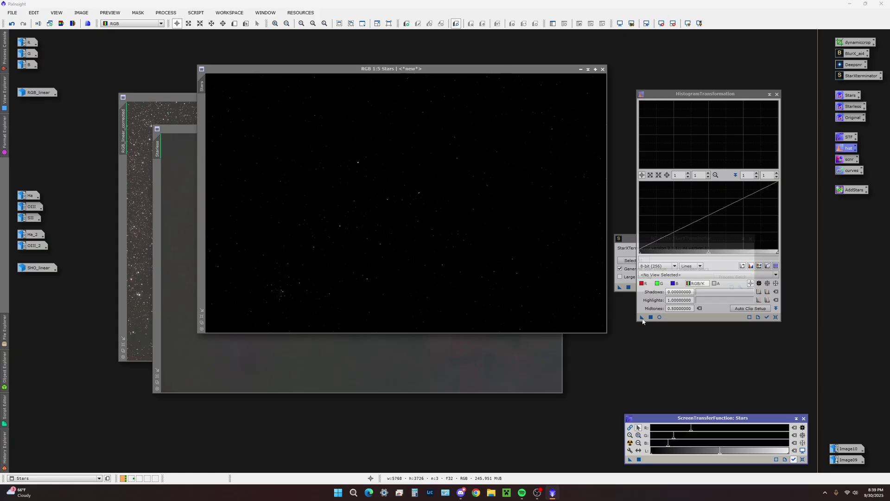
drag(629, 310, 427, 254)
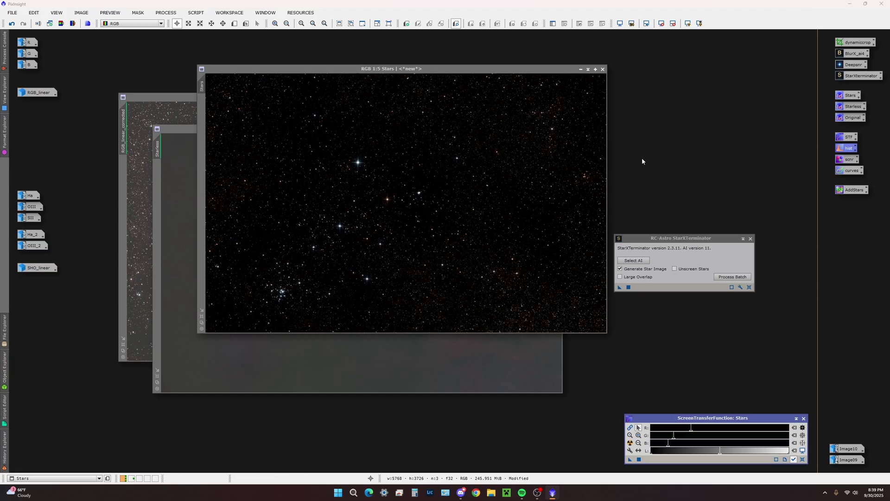
Live-preview an upward-bowed RGB/K curve on Stars in CurvesTransformation
double_click(852, 170)
drag(329, 321, 688, 333)
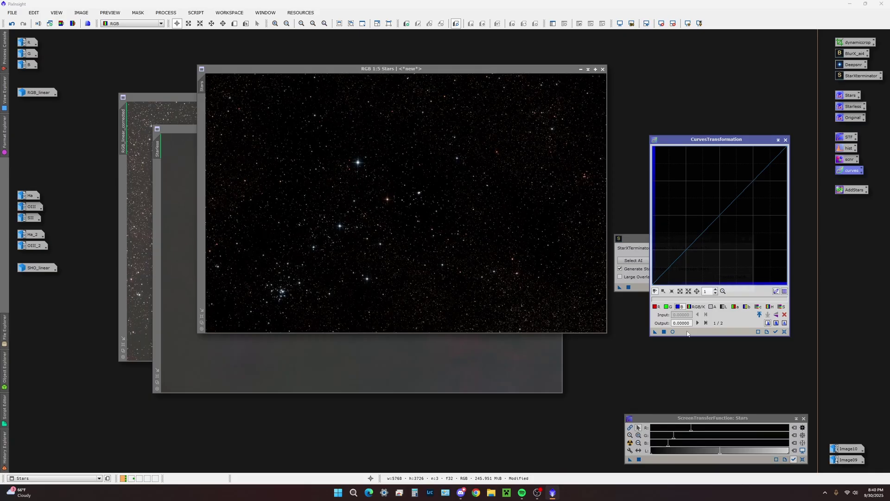
click(673, 331)
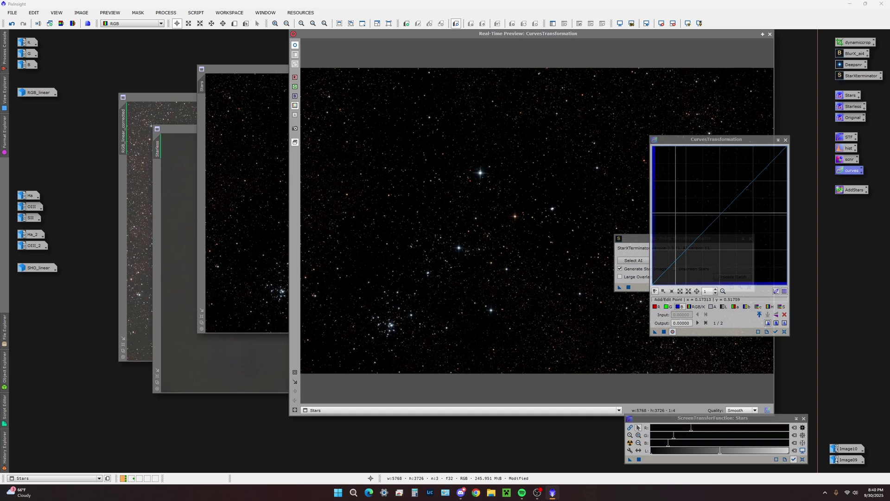
click(686, 246)
drag(686, 246, 673, 238)
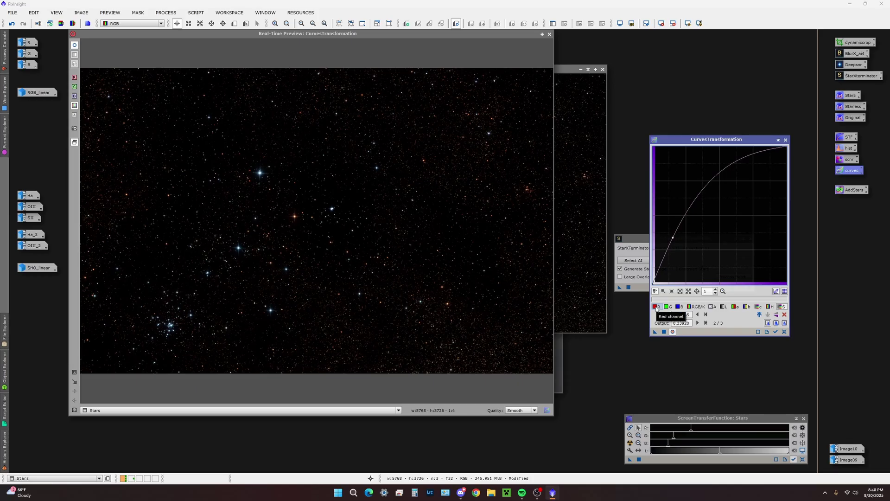
Add a slightly nudged point on the red channel curve, then return to RGB/K
click(656, 307)
click(722, 214)
drag(722, 215, 721, 214)
click(668, 306)
click(693, 307)
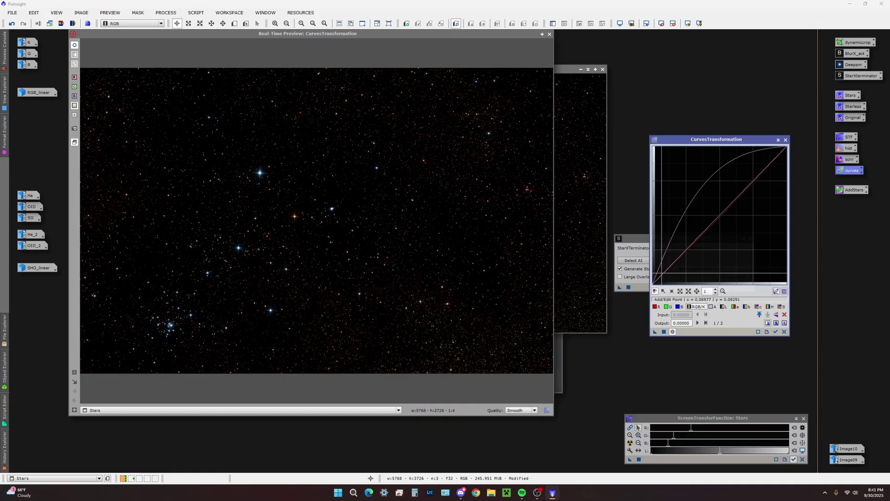
Lift a low RGB/K curve point to brighten faint stars and apply it to Stars
click(663, 271)
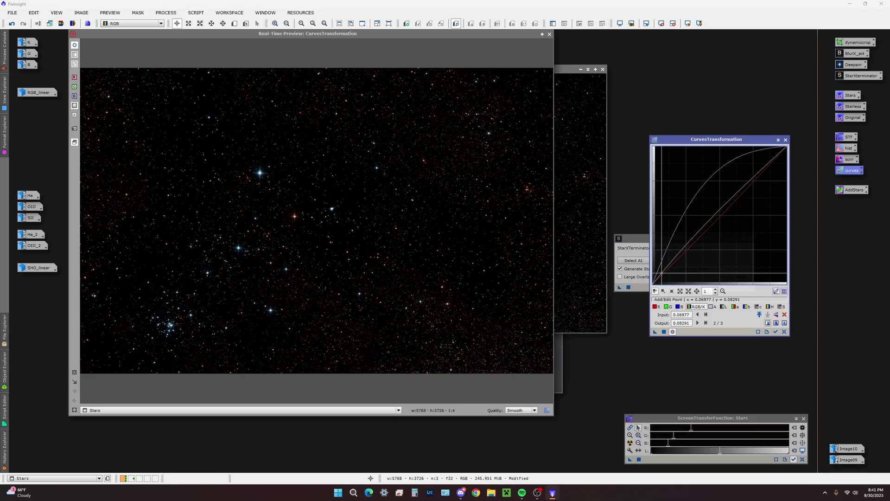
key(Up)
key(Up)
key(Up)
key(Up)
key(Up)
key(Up)
key(Up)
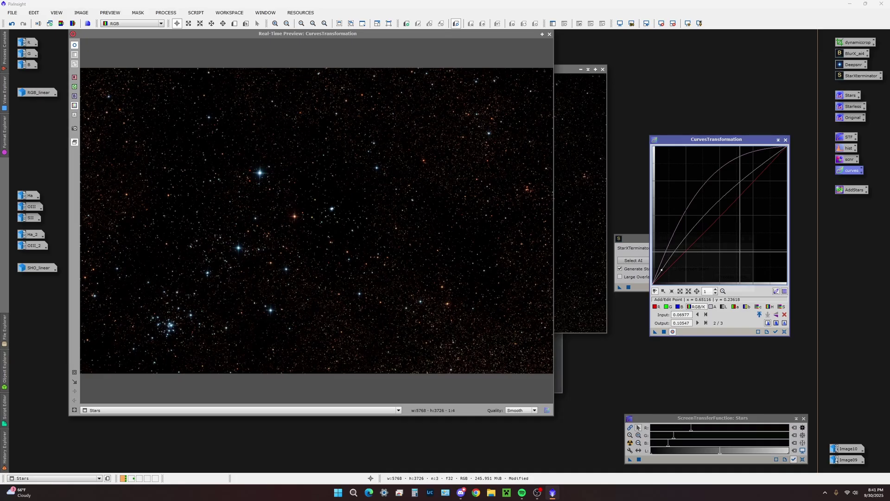
key(Up)
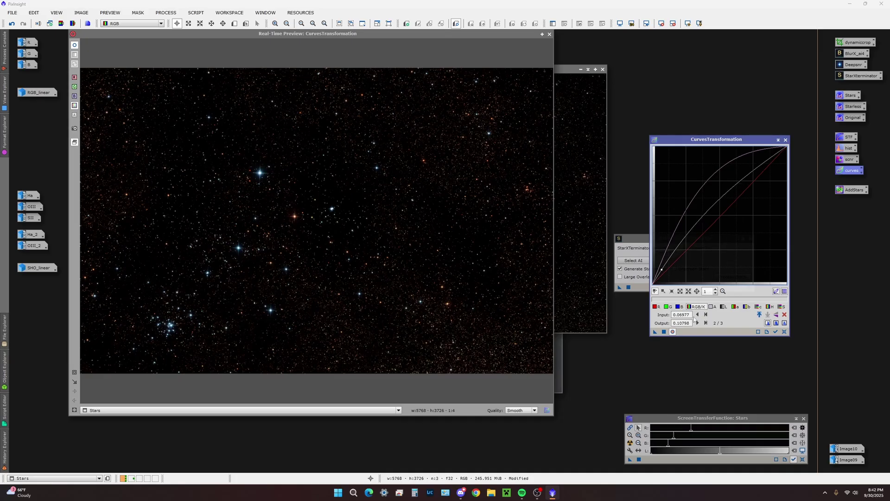
click(663, 332)
Try a second brightening curve with a top anchor point, then reset it without applying
click(784, 331)
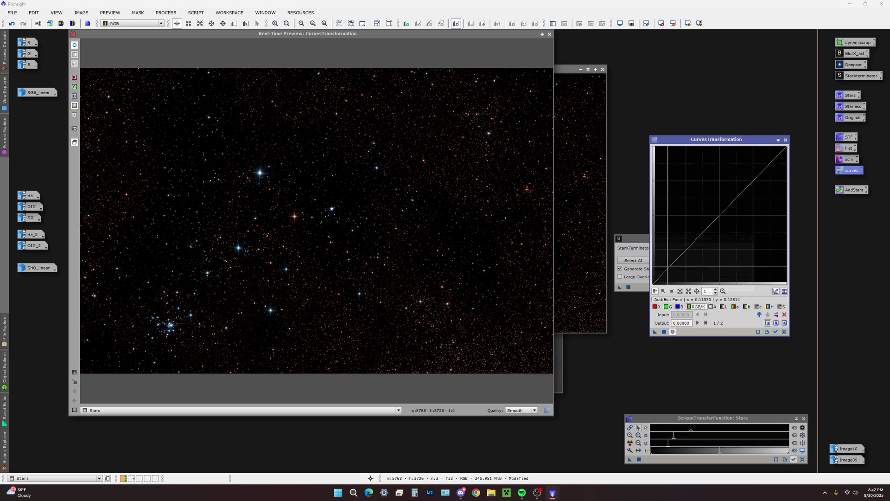
drag(668, 265, 665, 265)
key(Up)
key(Up)
key(Down)
key(Down)
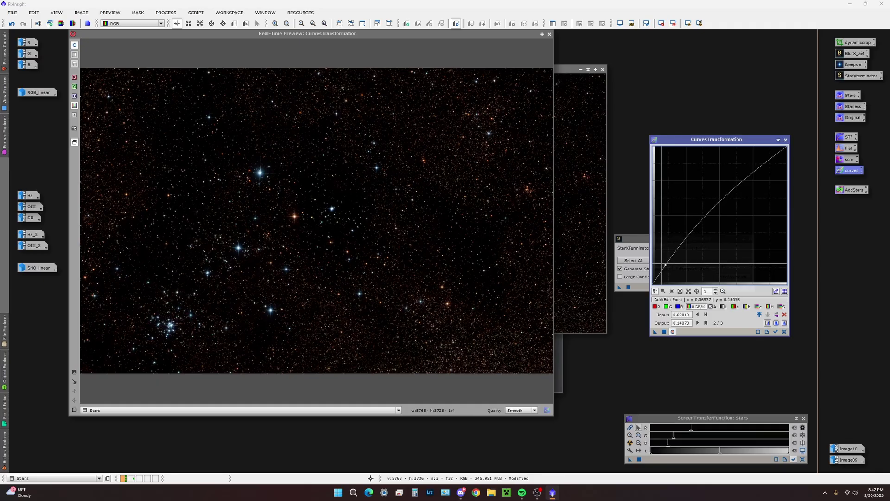
key(Down)
click(770, 161)
key(Down)
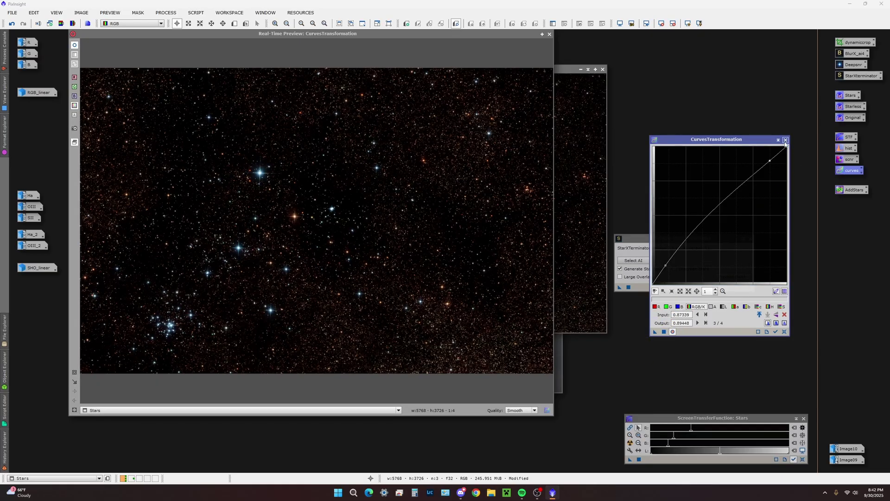
click(784, 332)
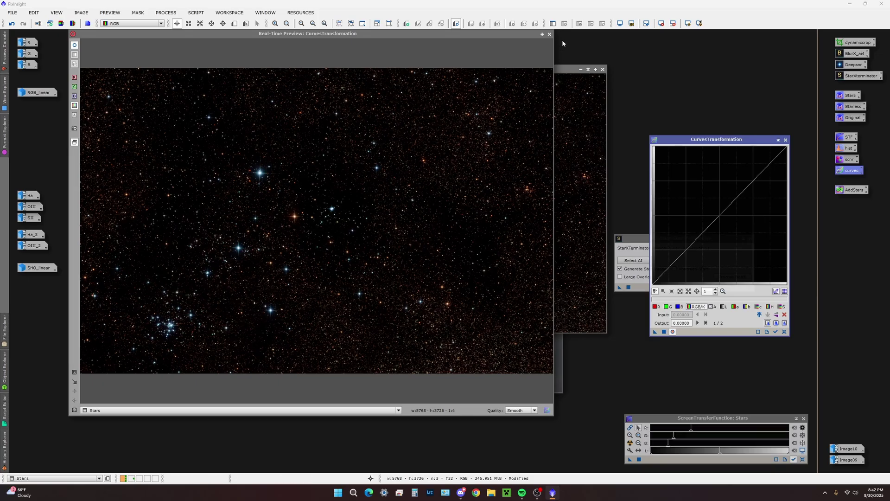
Close the curve tools and iconify Stars, placing its icon beside RGB_linear
click(549, 33)
click(785, 140)
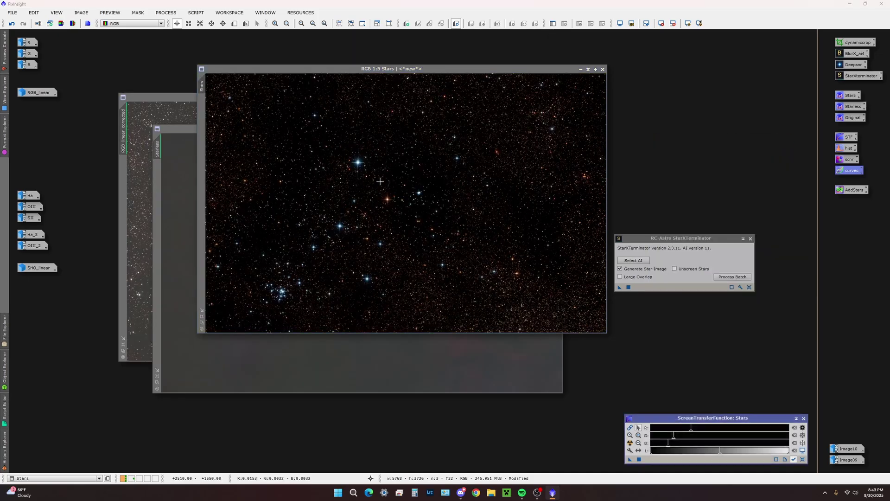
scroll(325, 152, up, 1)
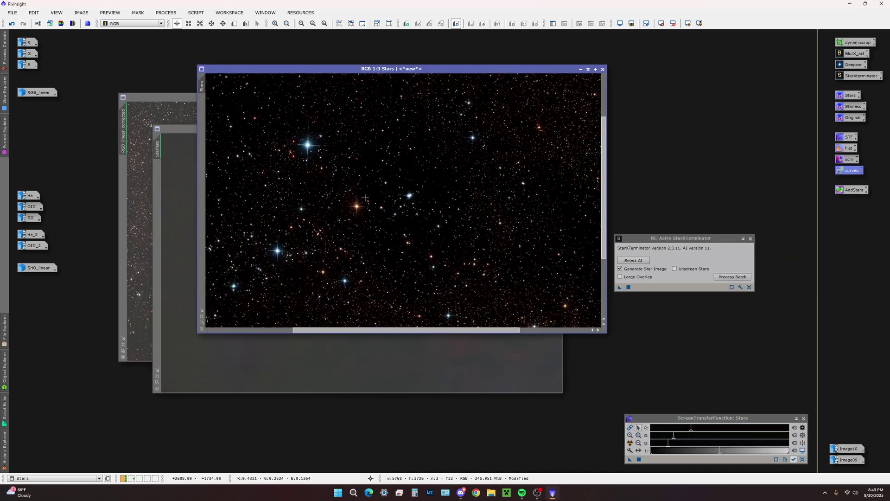
scroll(325, 152, up, 1)
scroll(315, 176, down, 1)
scroll(300, 213, down, 1)
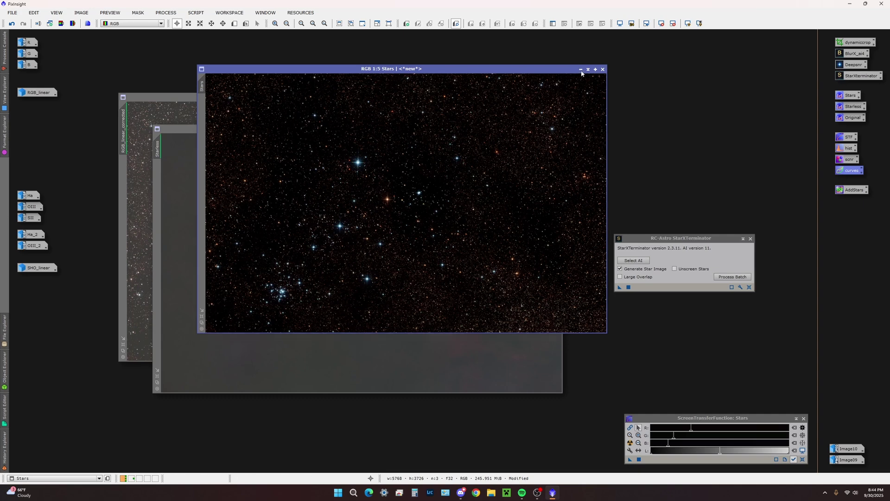
click(581, 69)
drag(411, 207, 170, 191)
drag(34, 147, 70, 94)
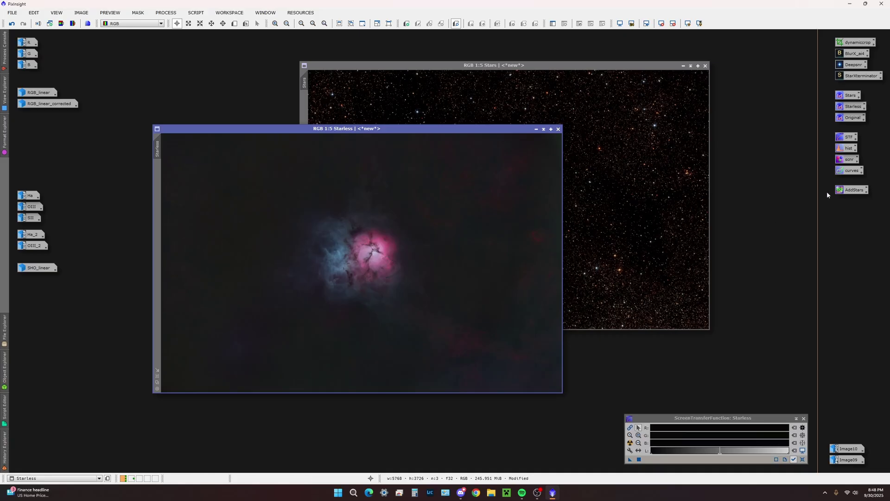
Review the AddStars PixelMath expression, then apply it to Starless to create StarsAdded
double_click(863, 189)
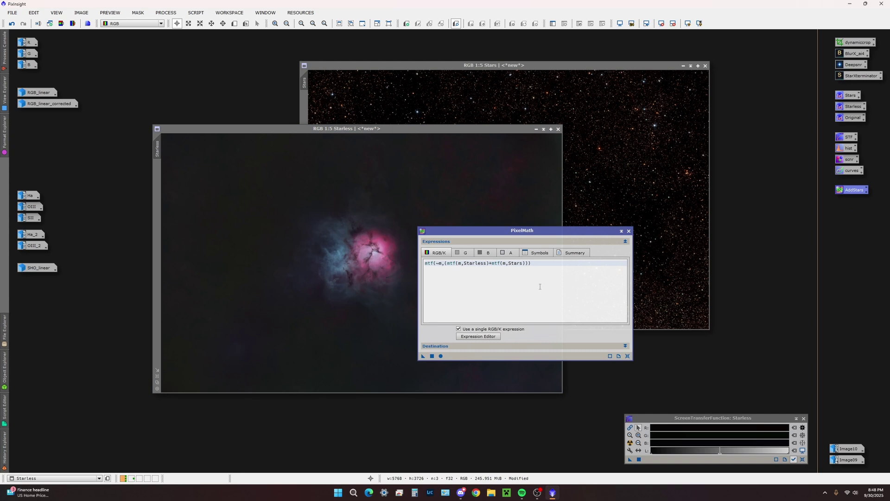
click(543, 265)
click(628, 231)
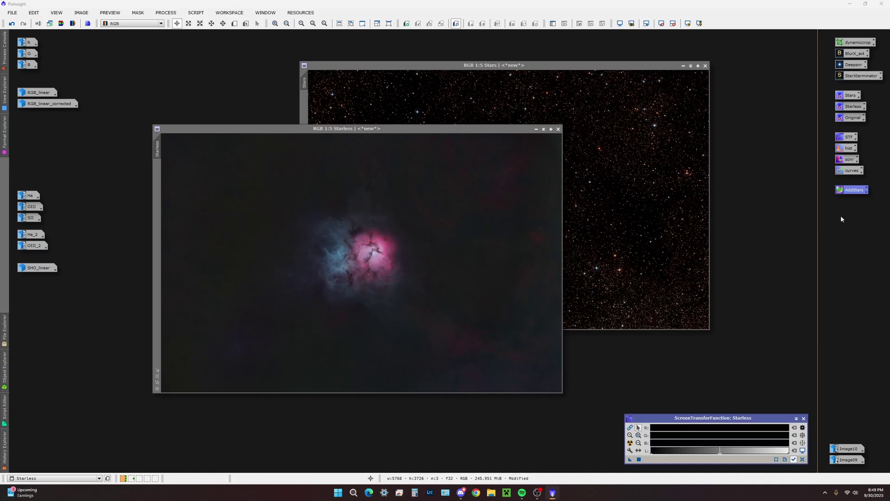
drag(855, 193, 490, 191)
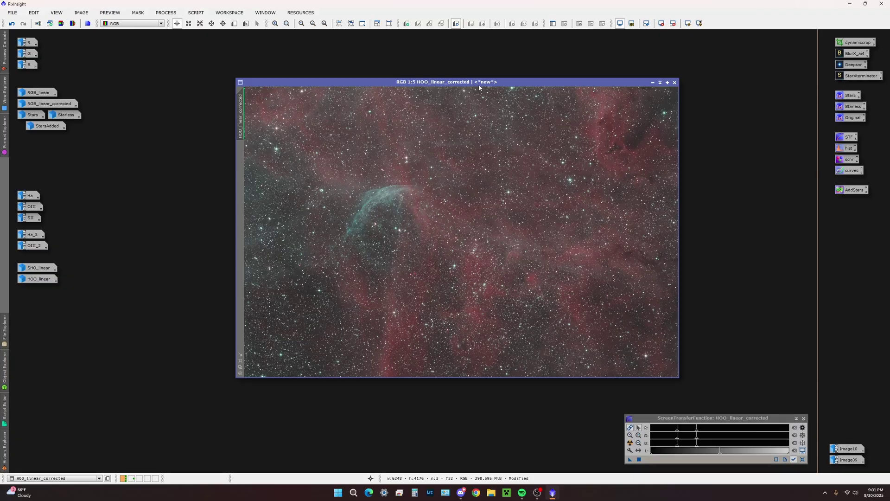
Shift the HOO_linear_corrected image window leftward across the workspace
drag(480, 87, 364, 68)
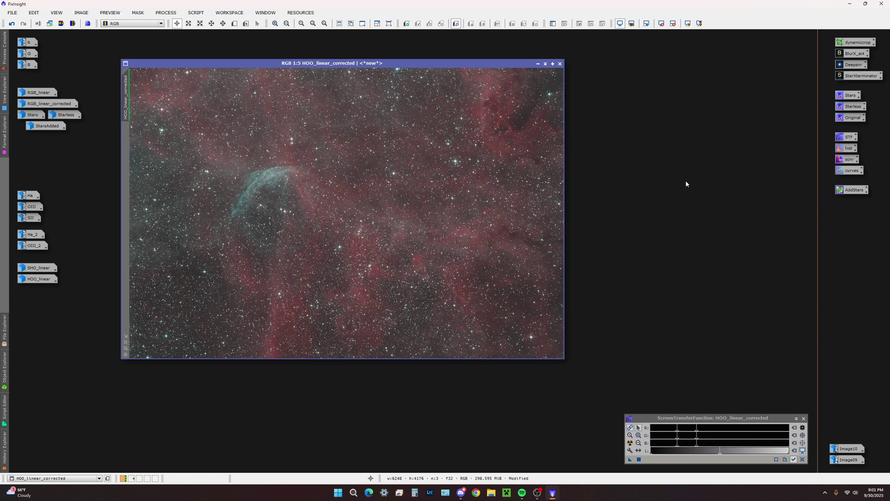
Open StarXTerminator, arrange the HOO windows, and bring HOO_linear_corrected_stars to the front
double_click(860, 76)
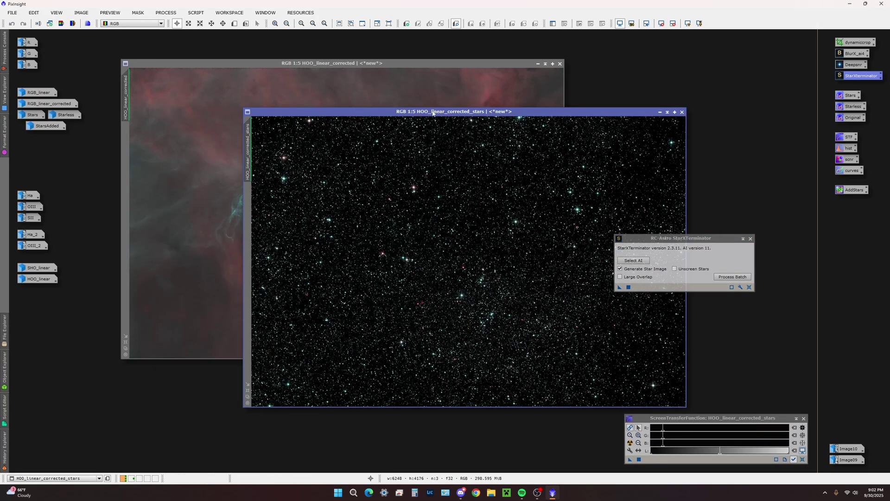
drag(432, 112, 380, 113)
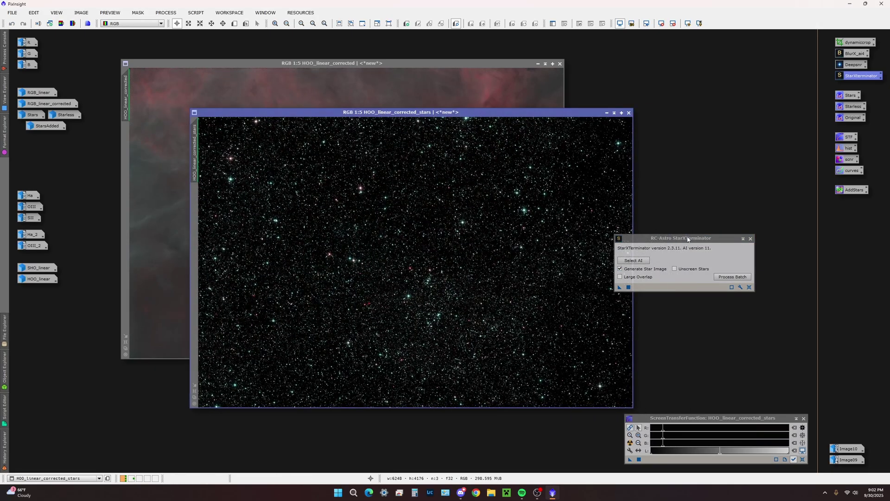
drag(687, 238, 727, 76)
drag(550, 112, 539, 95)
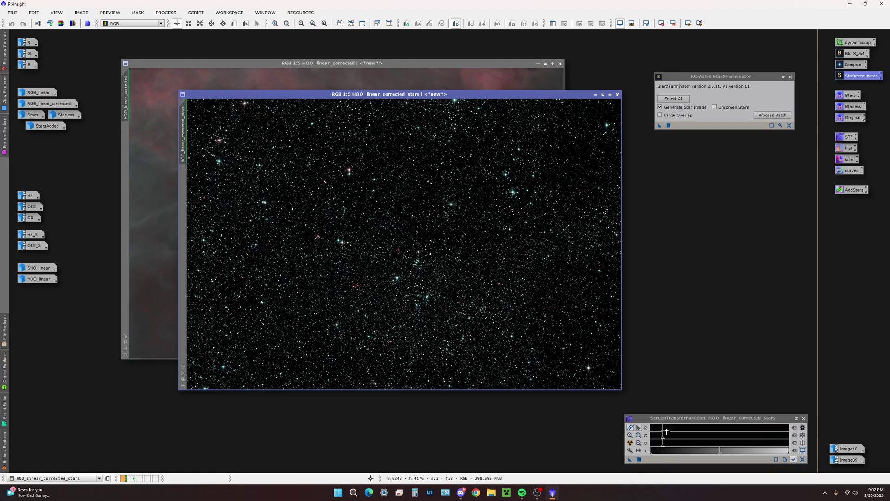
click(342, 83)
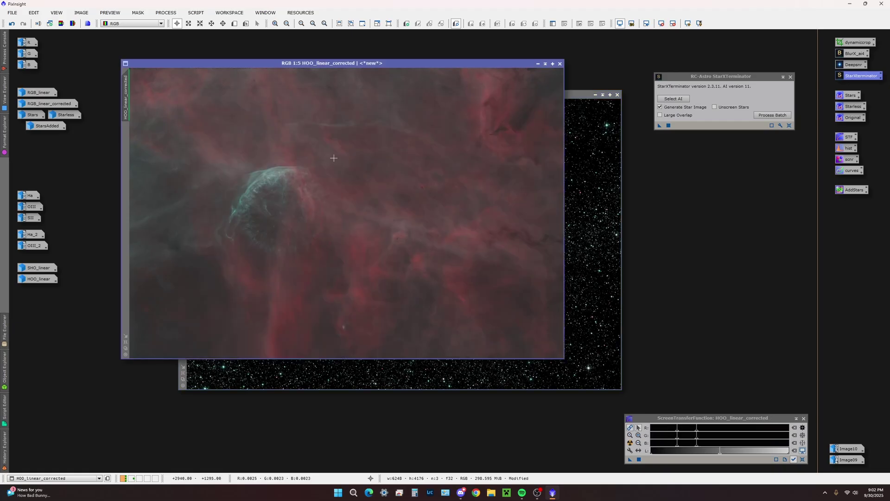
click(593, 229)
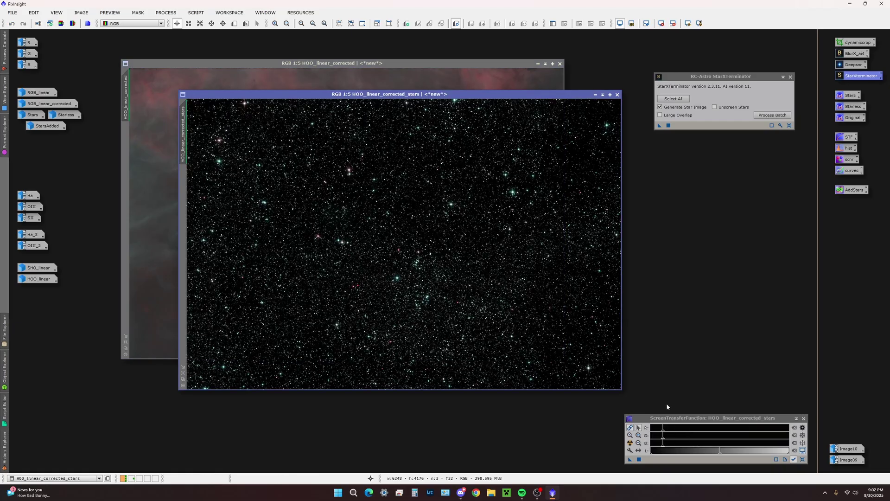
Raise the shadows and lower the green midtones in the HOO stars' screen stretch for brighter, neutral stars
mouse_move(669, 432)
mouse_down()
mouse_move(728, 433)
mouse_move(657, 430)
mouse_move(682, 430)
mouse_up()
scroll(327, 236, up, 3)
scroll(327, 236, up, 2)
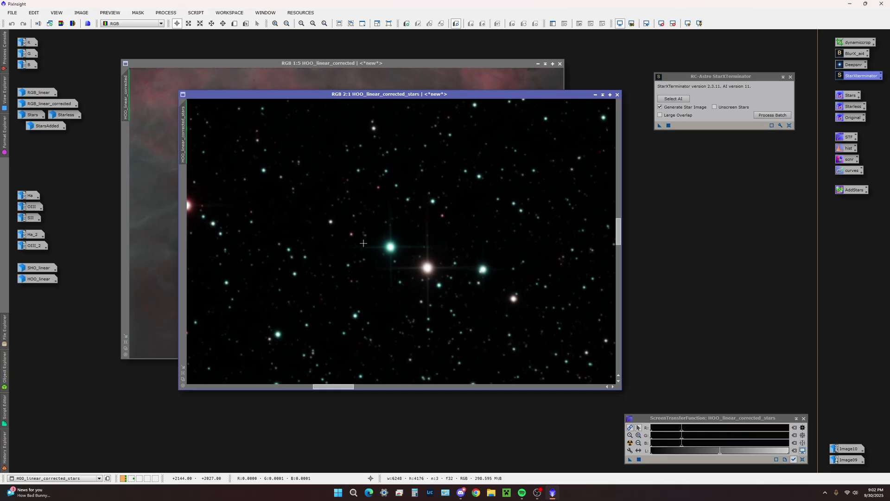
scroll(382, 250, down, 1)
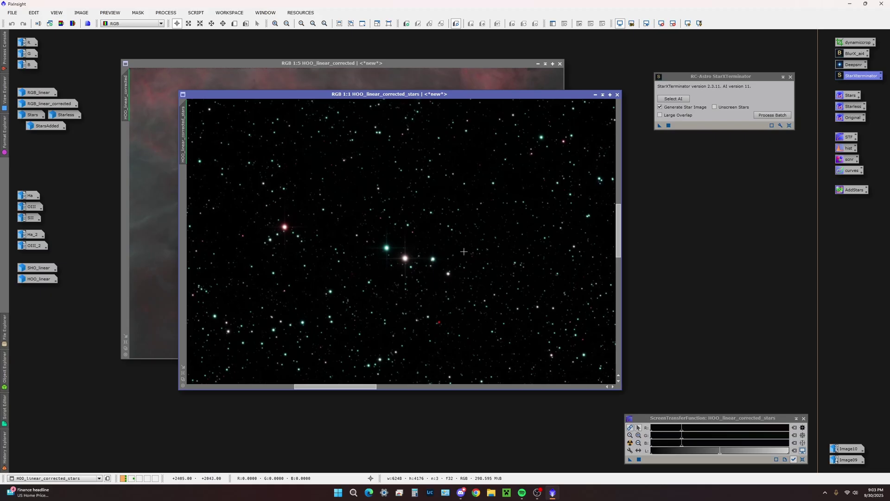
click(681, 439)
drag(681, 438, 681, 437)
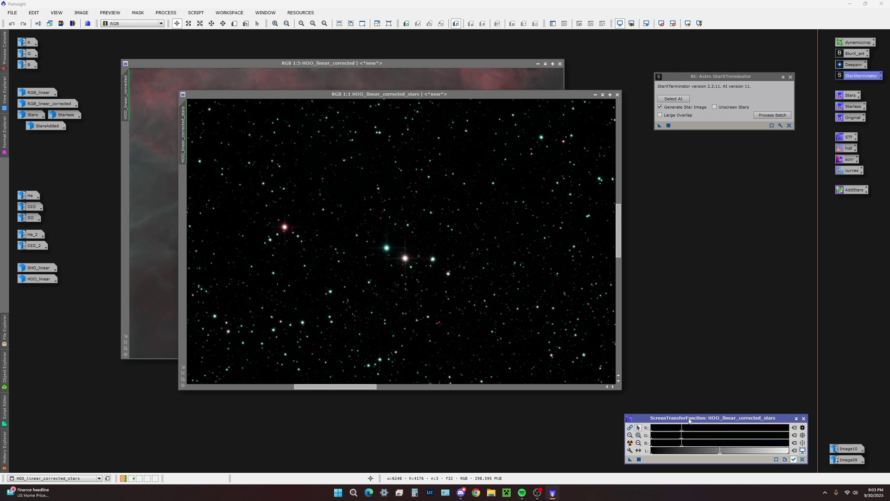
scroll(540, 342, down, 4)
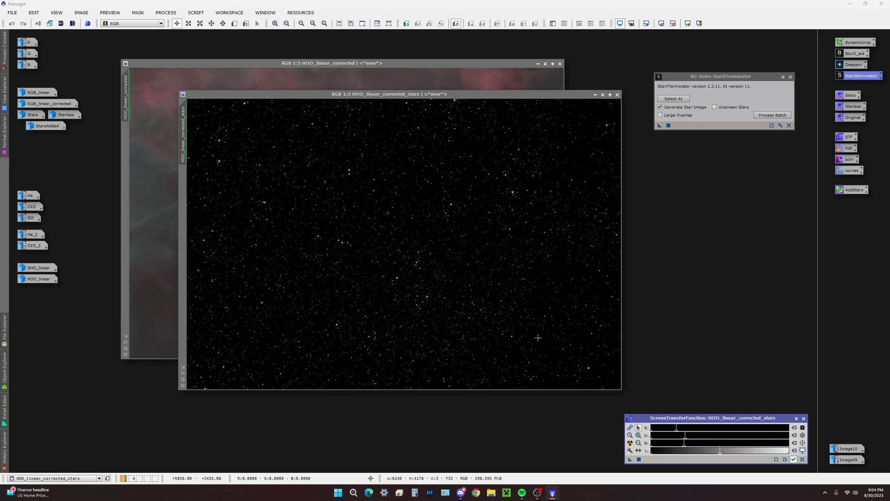
Rename the star image to Stars and bake its screen stretch in with HistogramTransformation
click(853, 97)
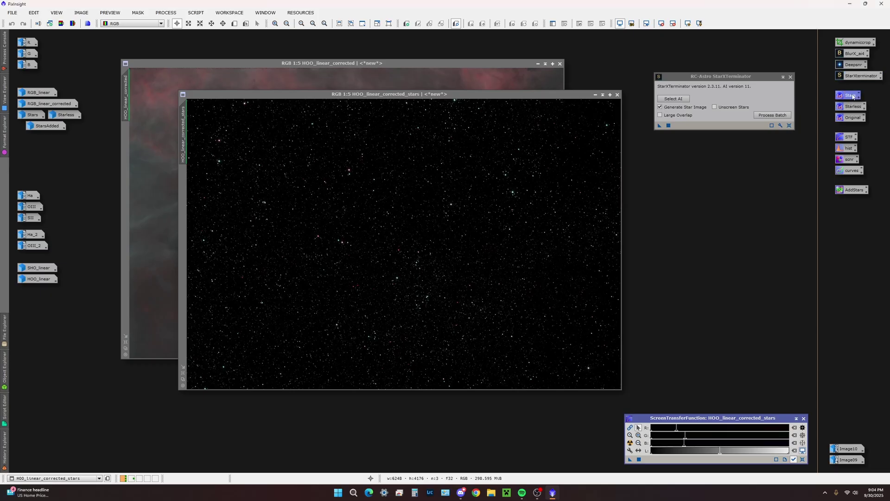
drag(853, 96, 422, 139)
double_click(853, 149)
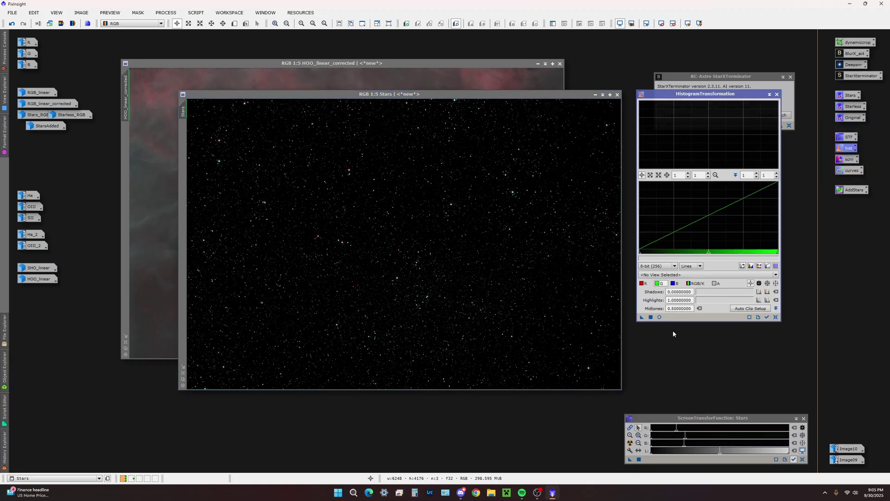
drag(630, 459, 705, 319)
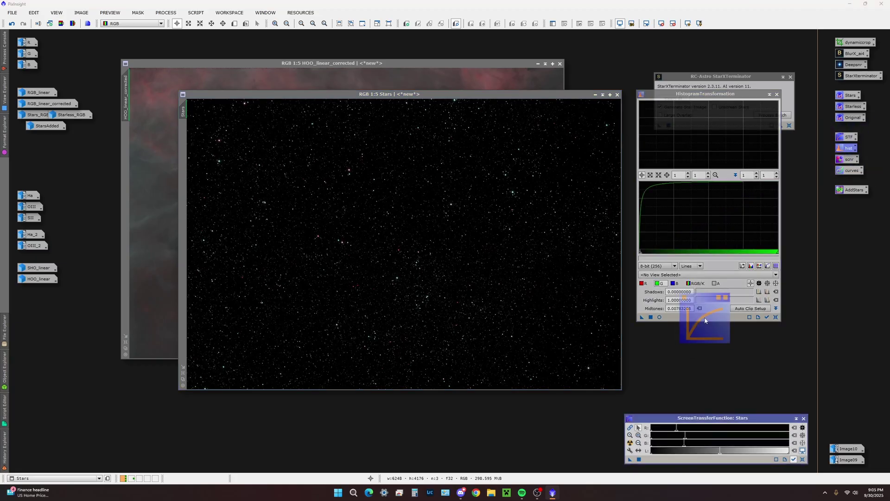
click(802, 450)
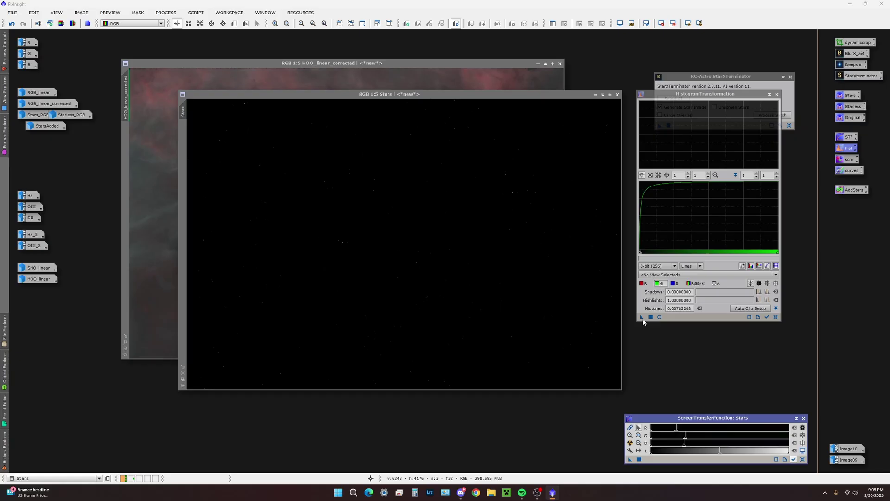
drag(642, 319, 577, 292)
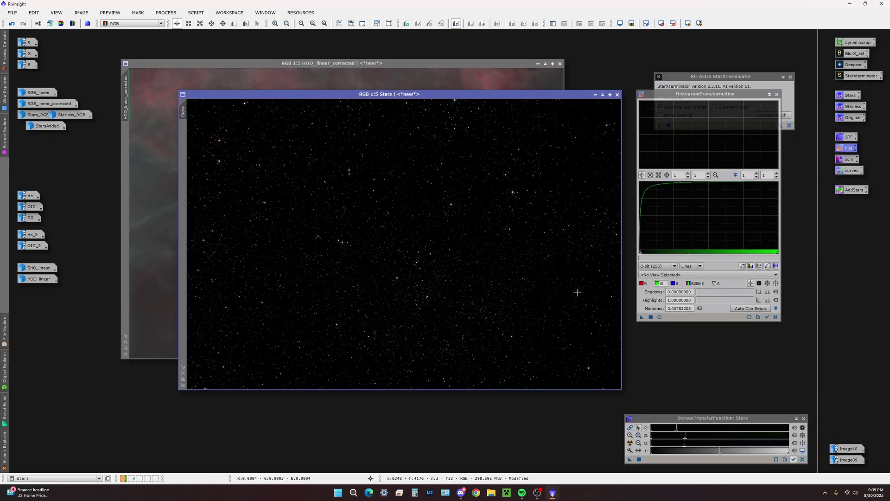
click(777, 94)
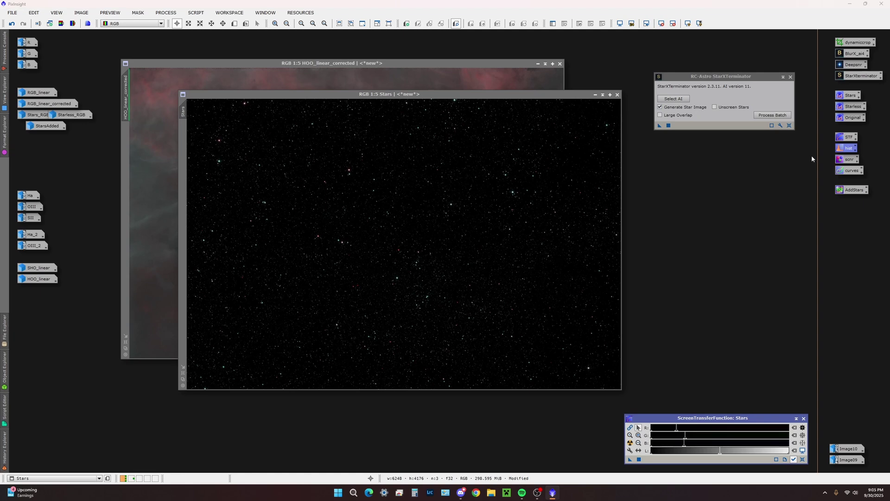
Run SCNR on Stars, then again on the inverted image to remove magenta, and invert back
drag(844, 160, 451, 191)
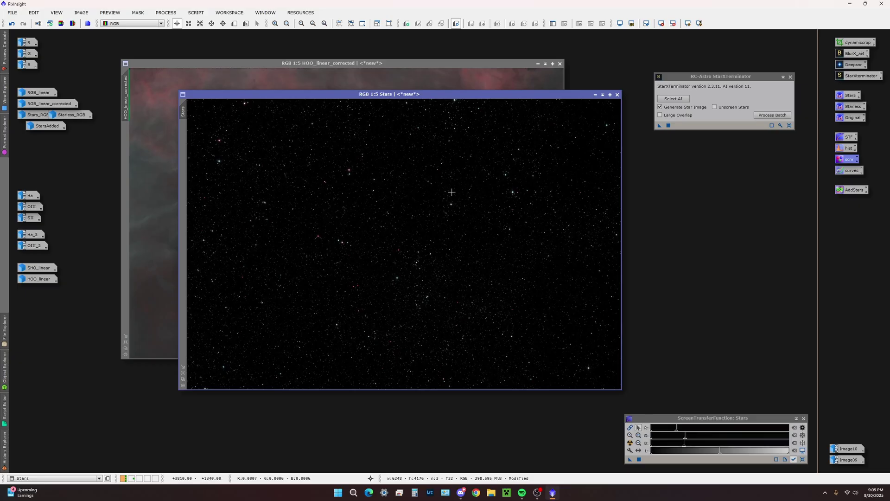
key(ctrl+i)
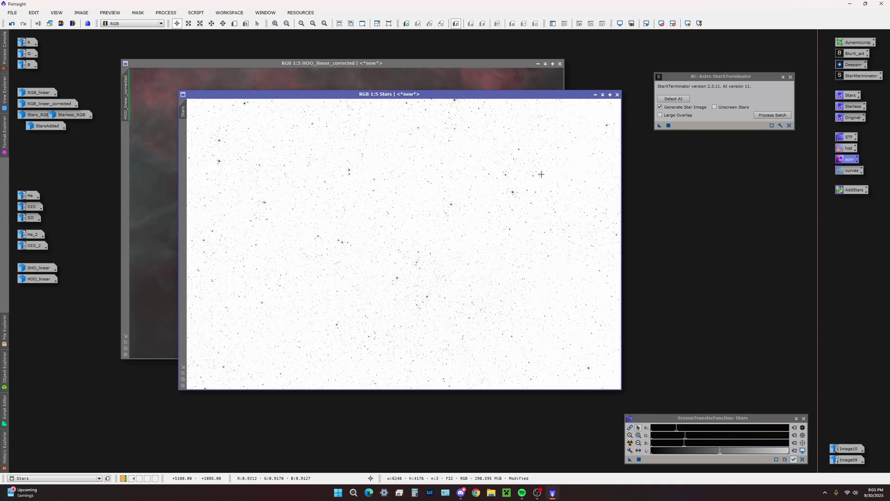
drag(753, 158, 530, 166)
key(ctrl+i)
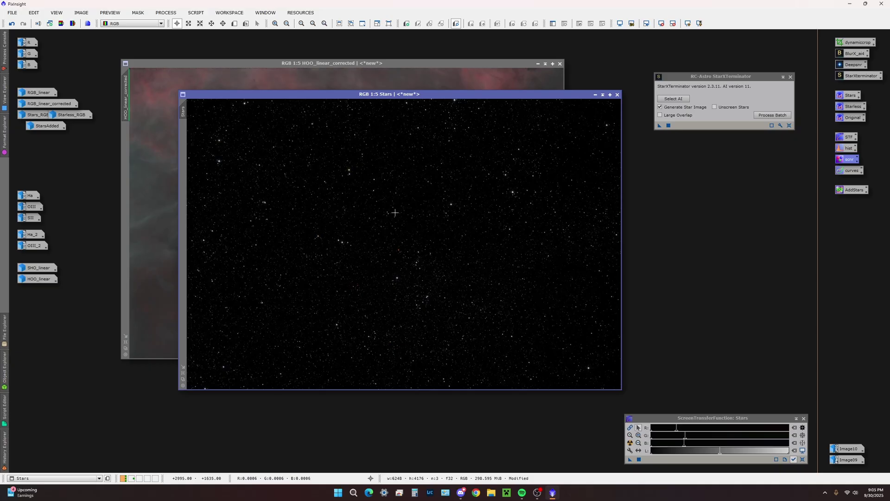
scroll(341, 241, up, 5)
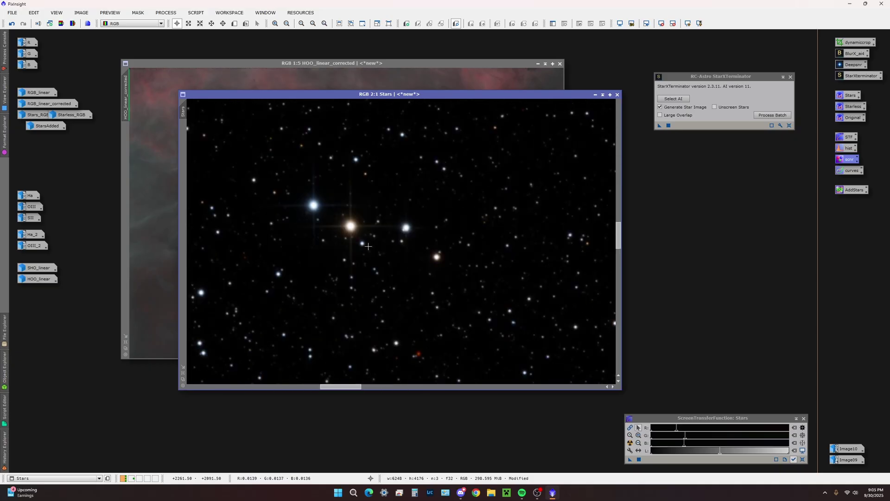
scroll(377, 248, down, 3)
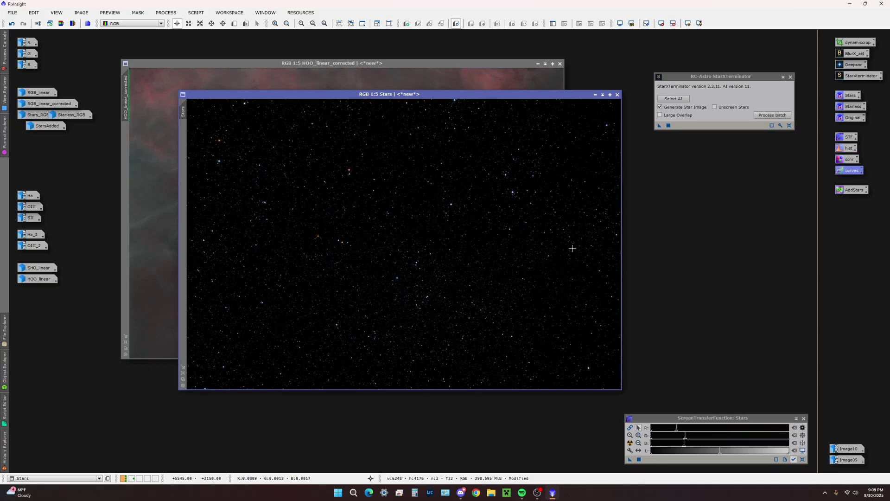
Minimise the Stars image and rename HOO_linear_corrected to Starless
key(ctrl+m)
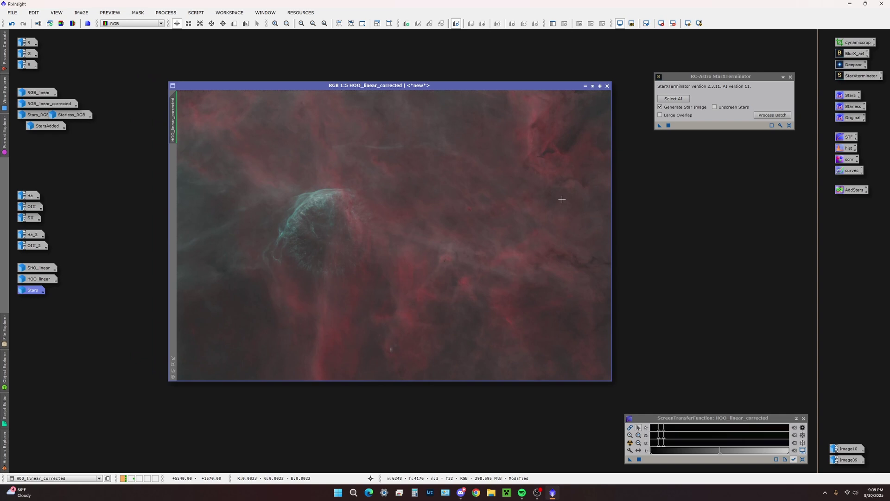
drag(852, 108, 487, 169)
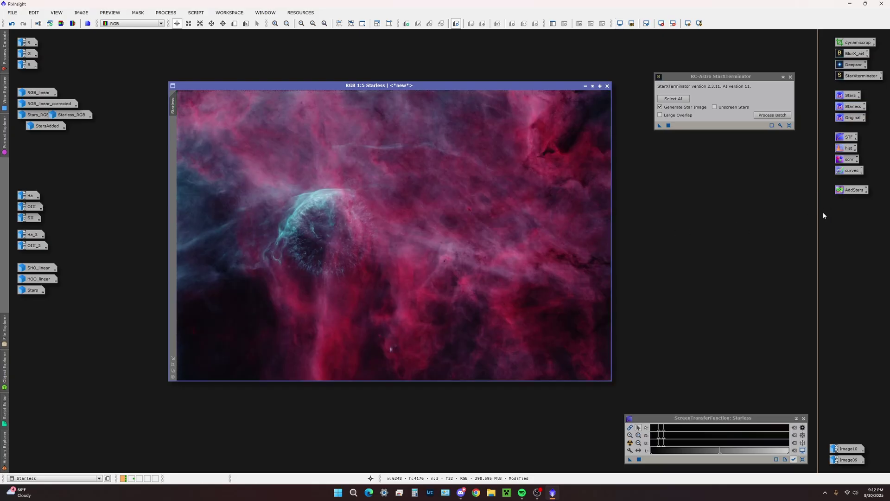
Apply the AddStars PixelMath to Starless to create StarsAdded1 and compare it with Starless
drag(845, 190, 558, 172)
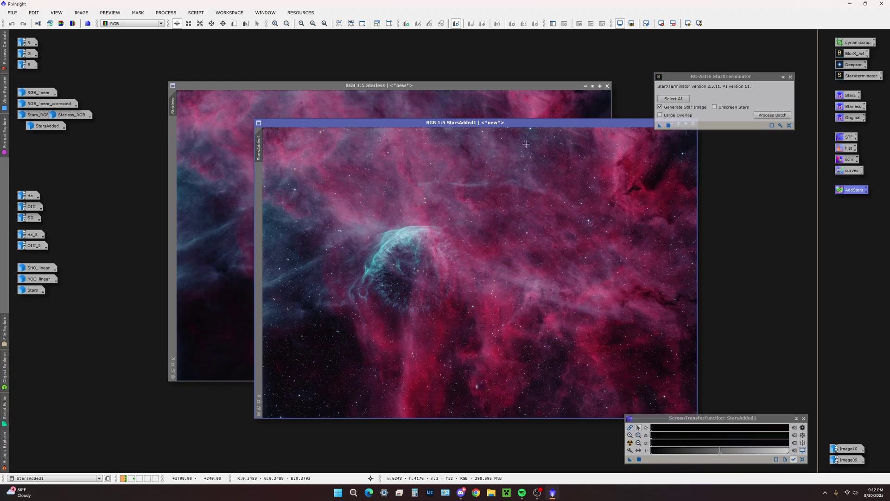
drag(521, 124, 460, 114)
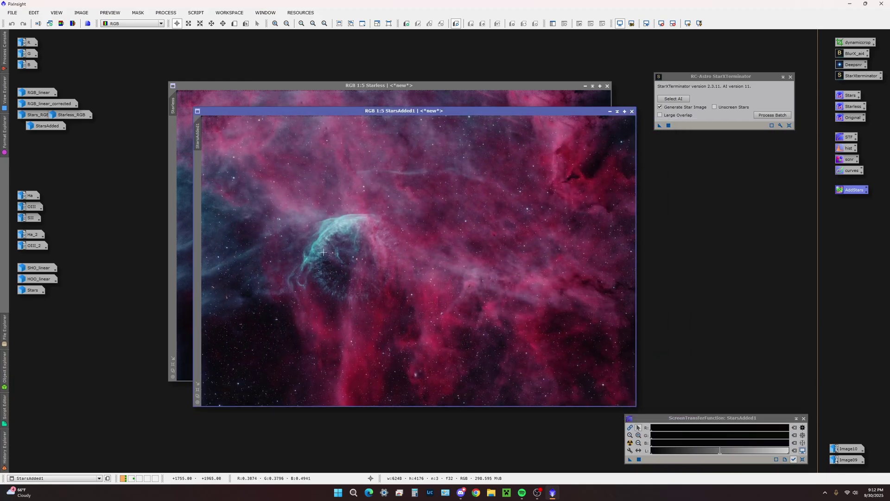
scroll(421, 240, up, 5)
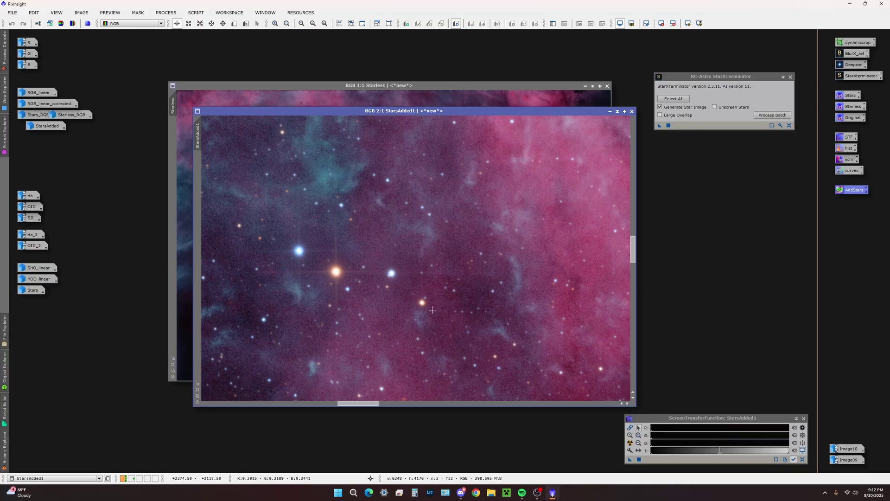
scroll(457, 293, down, 5)
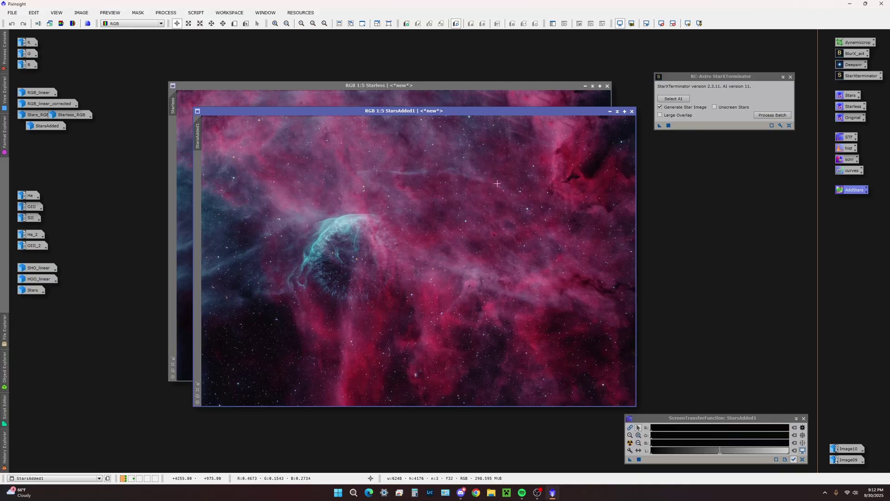